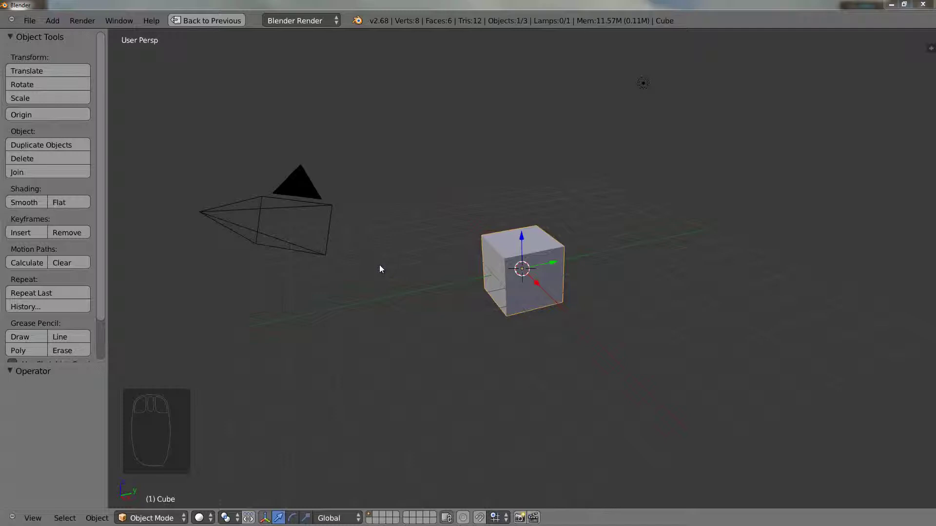
Select the cube and toggle it between Object Mode and Edit Mode, ending in Edit Mode.
right_click(522, 263)
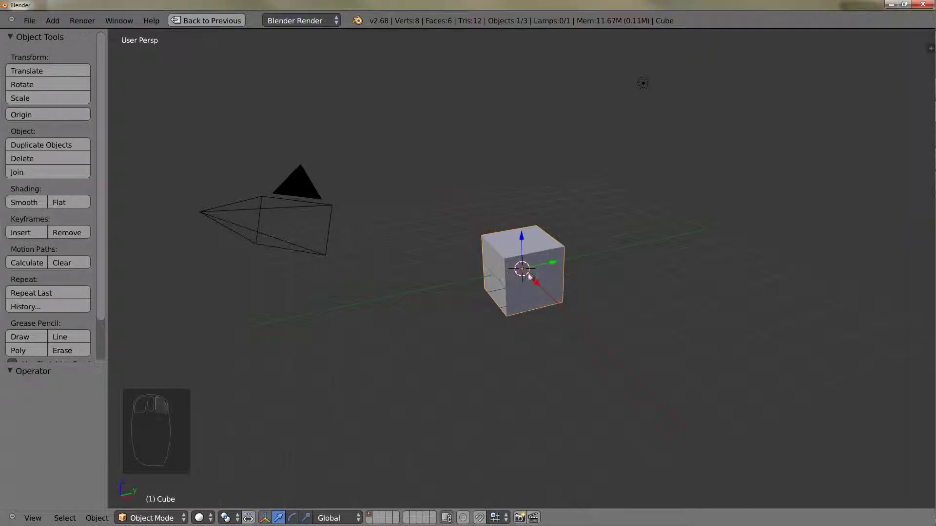
left_click(173, 519)
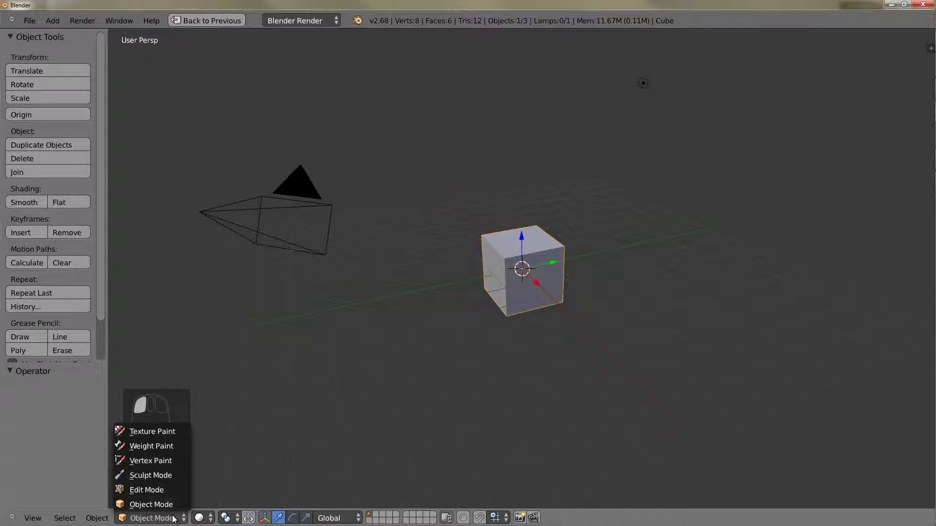
left_click(168, 490)
left_click(146, 518)
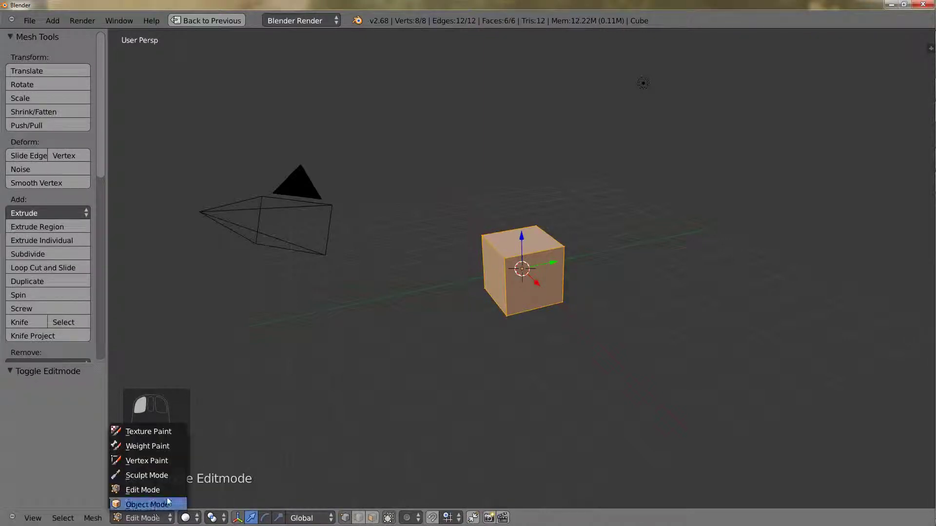
left_click(147, 504)
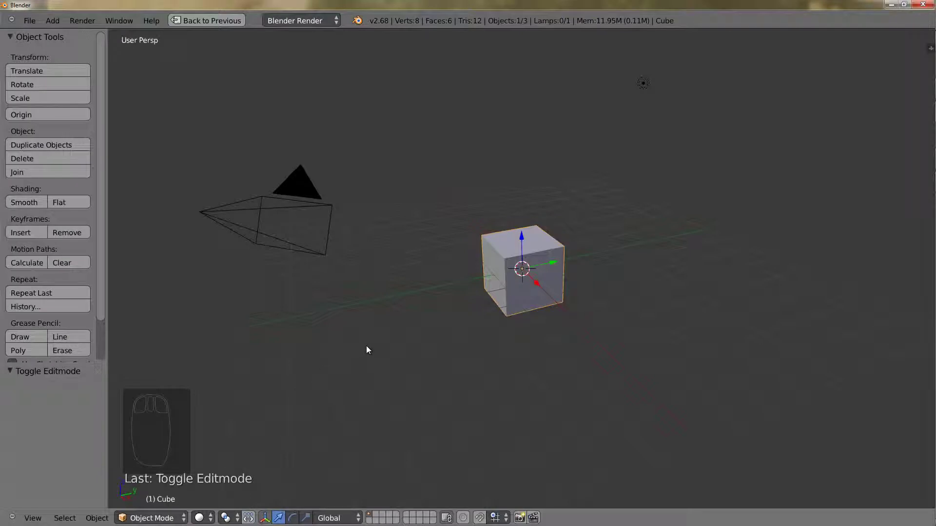
key("Tab")
key("Tab")
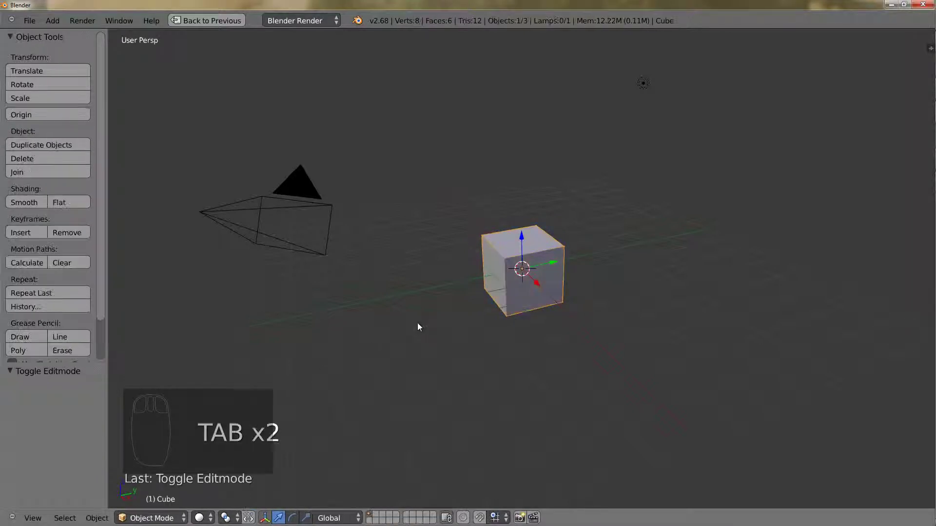
key("Tab")
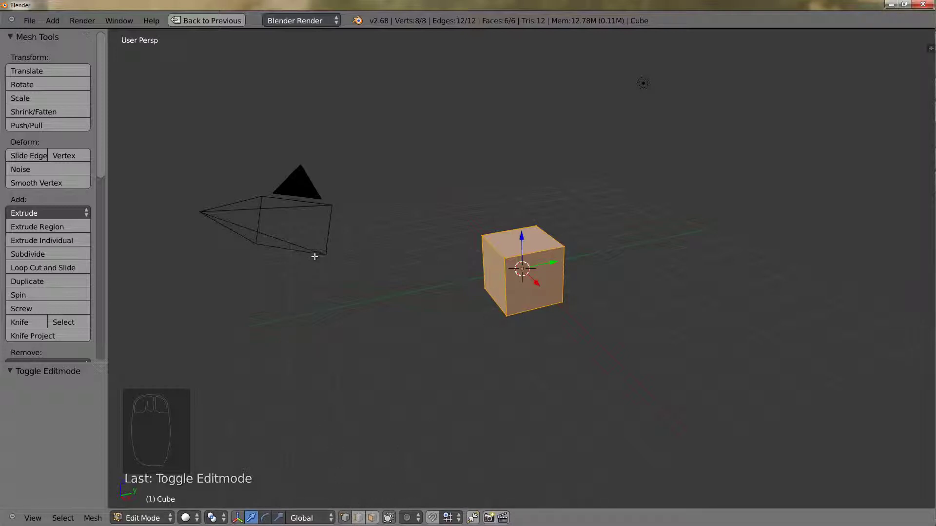
Set the mesh selection mode to Vertex and select six of the cube's corner vertices one after another.
key("ctrl+Tab")
left_click(347, 518)
right_click(482, 236)
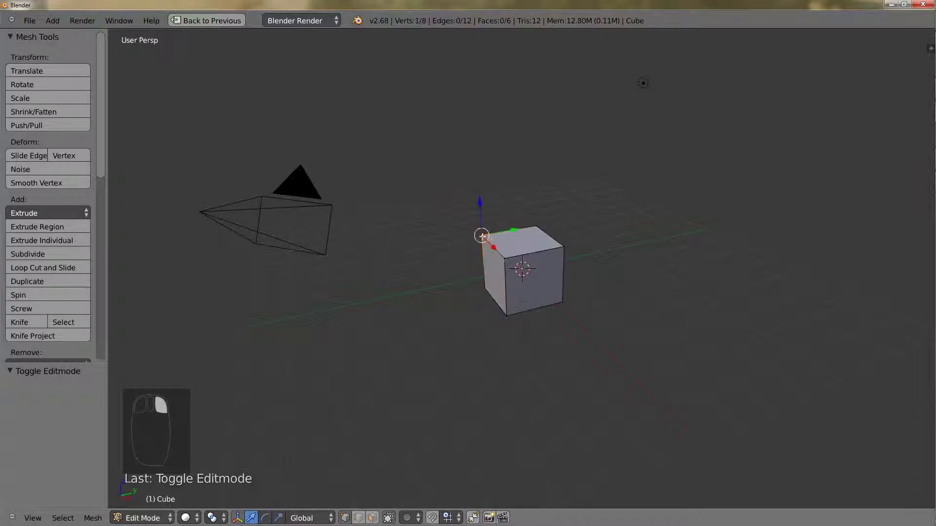
right_click(536, 227)
right_click(563, 246)
right_click(509, 261)
right_click(506, 316)
right_click(563, 305)
Move one top corner vertex of the cube about 1.13 along Y and another top corner vertex along X.
middle_click_drag(576, 320, 583, 281)
right_click(583, 281)
key("g")
key("y")
left_click(616, 204)
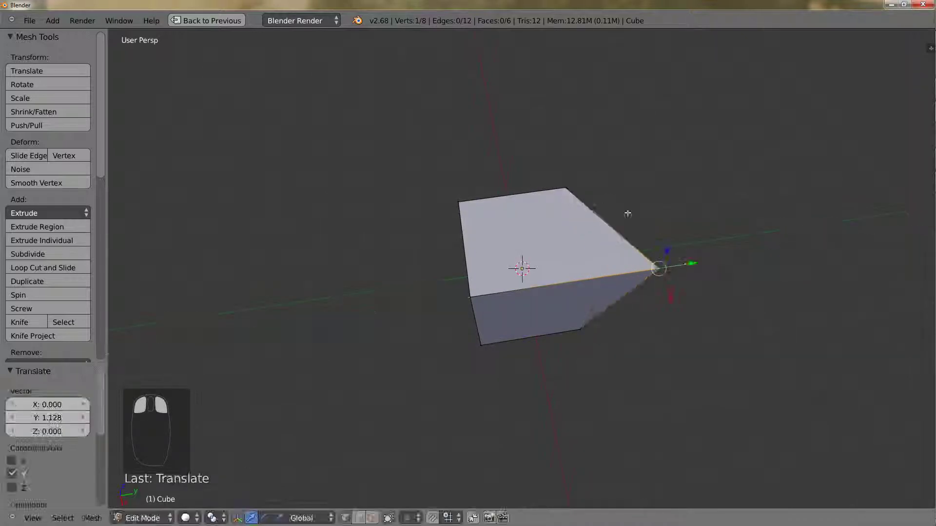
right_click(572, 186)
key("g")
key("x")
left_click(578, 209)
Shift two bottom corner vertices, one about 0.72 along X and the other along Y.
right_click(585, 330)
key("g")
key("y")
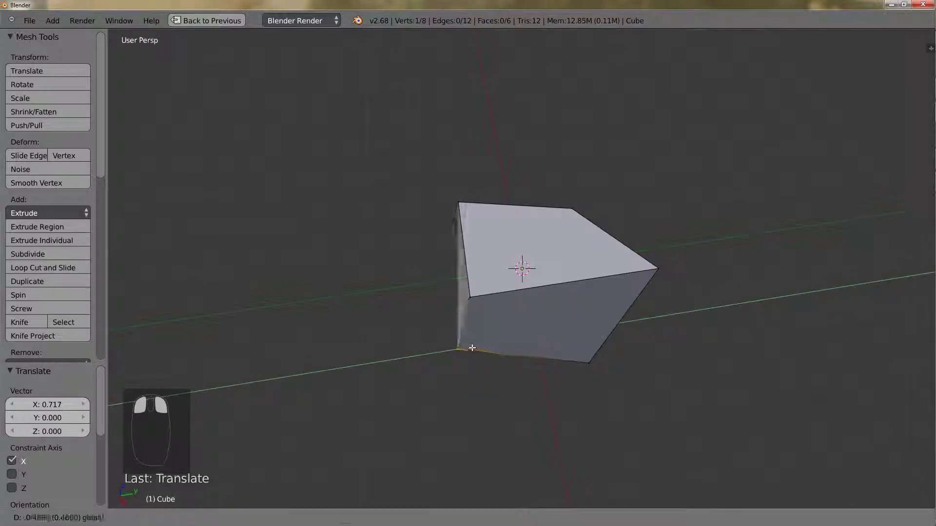
left_click(473, 333)
Move the near top corner vertex about -0.19 along X.
right_click(471, 296)
key("g")
key("x")
left_click(487, 292)
Make two vertex moves along X, starting at a bottom corner, the second by about 0.12.
middle_click_drag(434, 323, 607, 312)
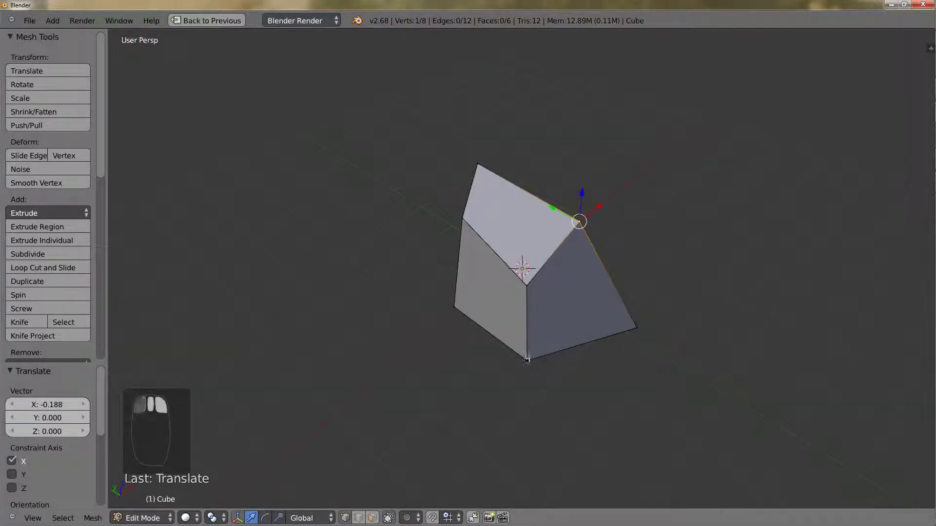
right_click(549, 346)
key("g")
key("x")
left_click(511, 429)
key("g")
key("x")
left_click(565, 295)
Move a top corner vertex about 0.70 along Y, and make a further vertex move along X.
middle_click_drag(565, 295, 565, 269)
key("g")
key("y")
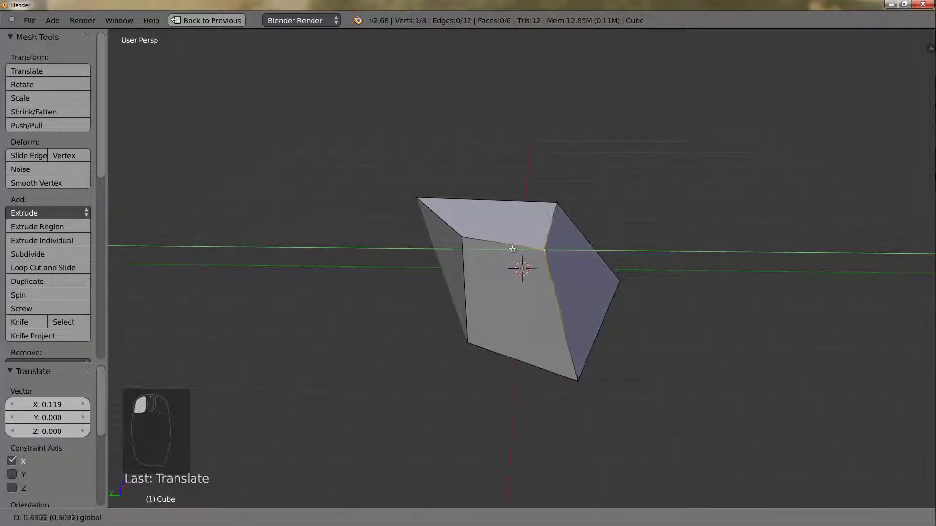
left_click(488, 273)
middle_click_drag(488, 277, 468, 285)
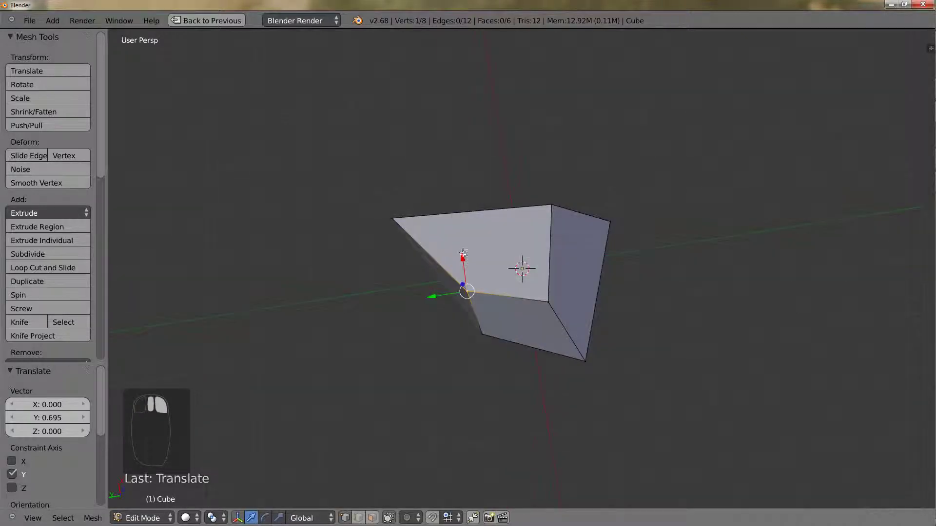
key("g")
key("x")
left_click(439, 275)
Move another corner vertex of the mesh about 0.54 along Y and reposition it along X.
left_click_drag(438, 275, 456, 272)
middle_click_drag(456, 272, 584, 307)
key("g")
key("y")
left_click(573, 340)
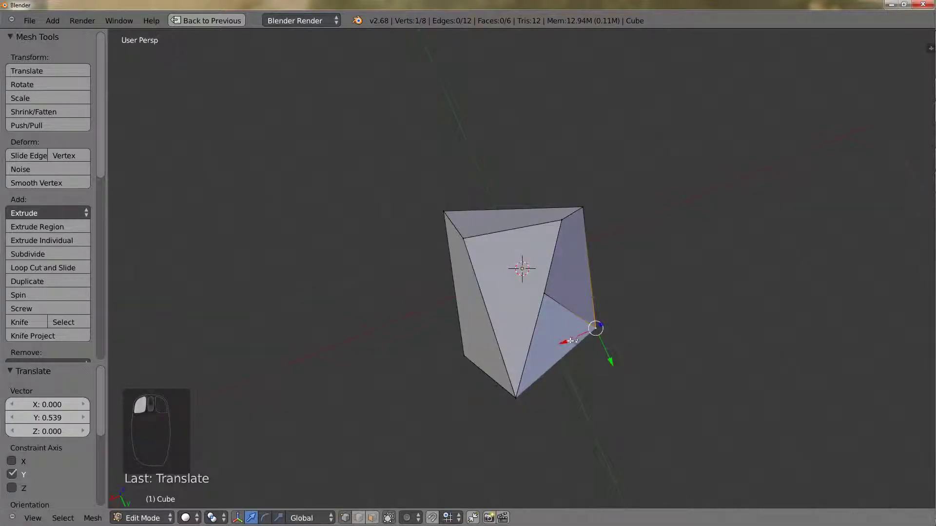
key("g")
key("x")
left_click(570, 366)
Move a top corner vertex about -0.53 along X.
middle_click_drag(583, 352, 491, 271)
key("g")
key("x")
left_click(520, 241)
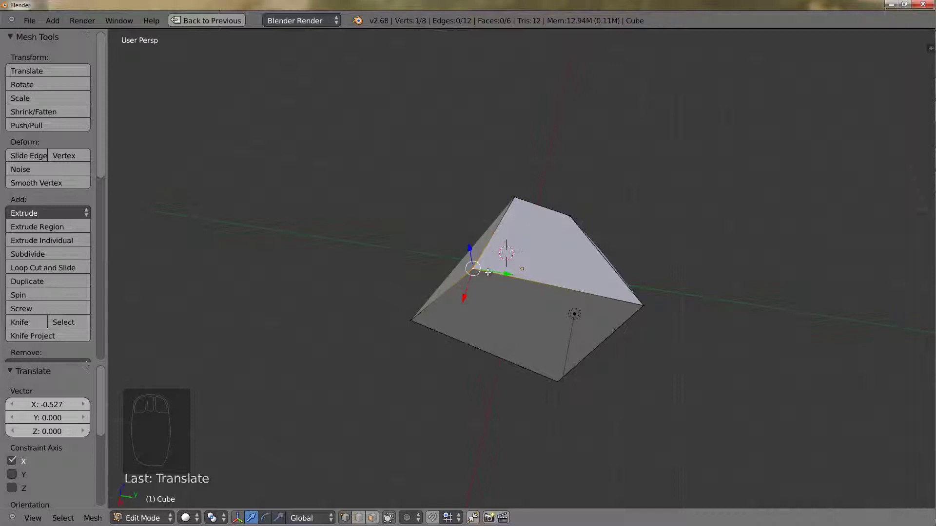
Add a neighbouring top corner vertex to the selection and move both vertices about -1.12 along Z.
right_click(514, 199, "shift")
right_click(573, 219, "shift")
right_click(510, 200, "shift")
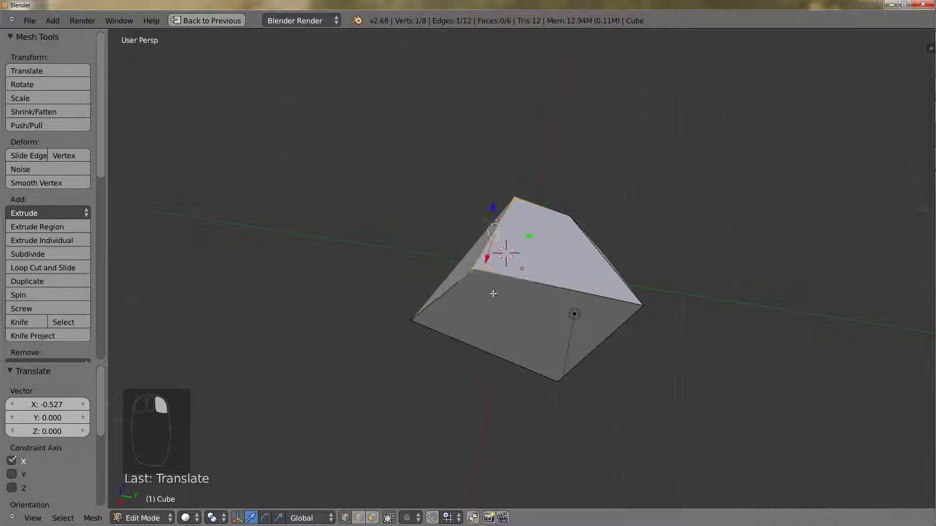
mouse_move(510, 200)
middle_mouse_down()
mouse_move(548, 259)
mouse_move(511, 208)
middle_mouse_up()
key("g")
key("z")
left_click(507, 263)
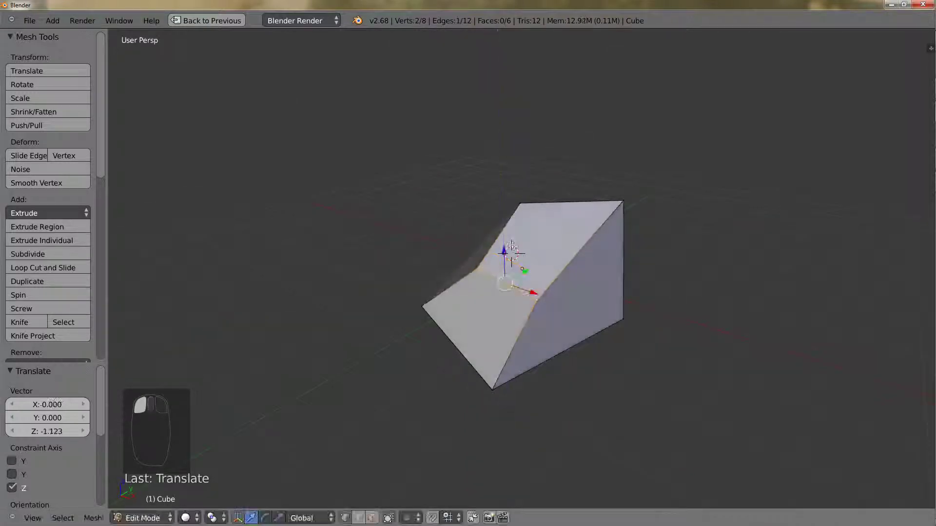
Adjust the two selected vertices along Z and move them about -0.35 along Y.
middle_click_drag(507, 263, 527, 264)
key("g")
key("z")
left_click(502, 257)
key("g")
key("y")
left_click(490, 265)
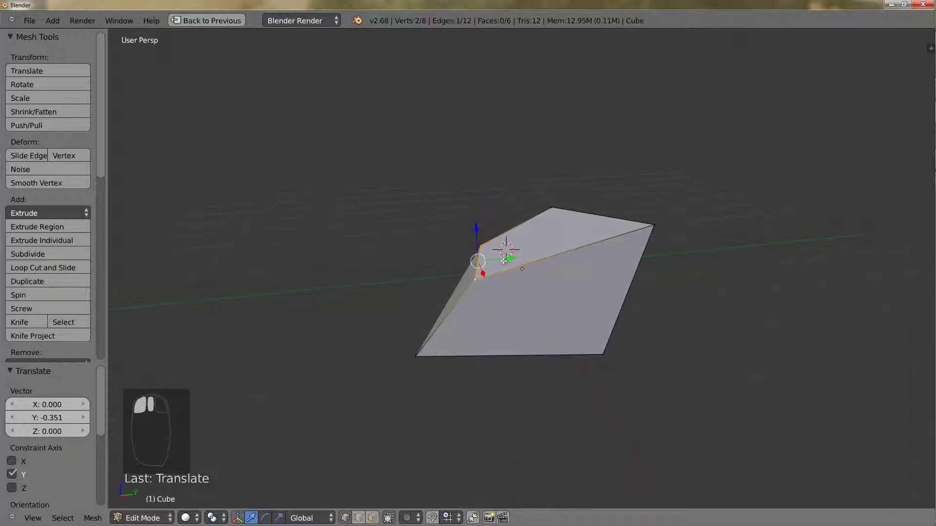
Move the two selected vertices once more along Y and clear the selection.
key("g")
key("y")
left_click(480, 263)
middle_click_drag(479, 263, 533, 280)
key("a")
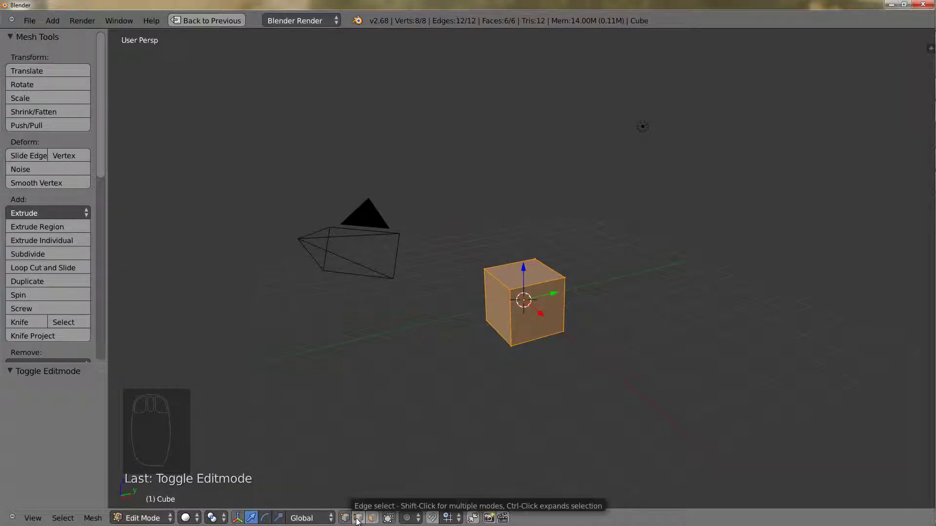
Set the mesh selection mode to Edge and select a vertical edge and a bottom edge of the cube in turn.
left_click(359, 518)
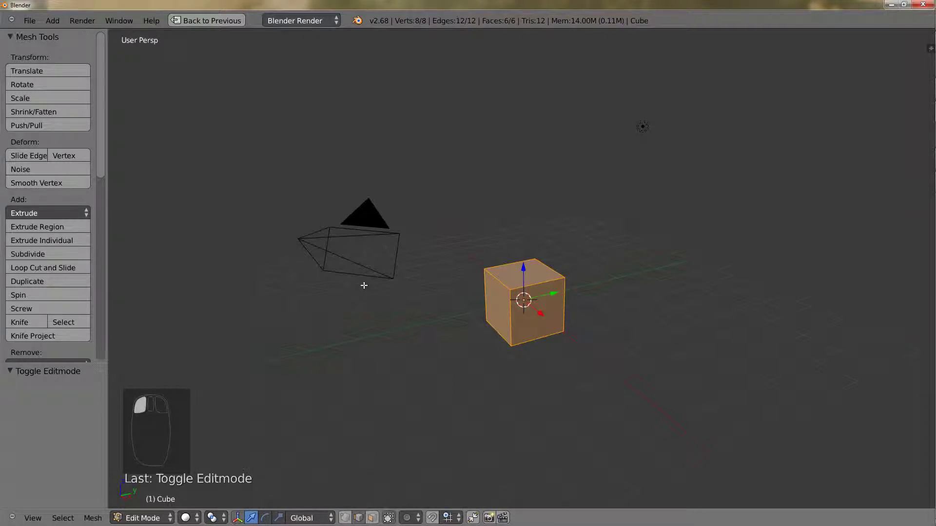
key("ctrl+Tab")
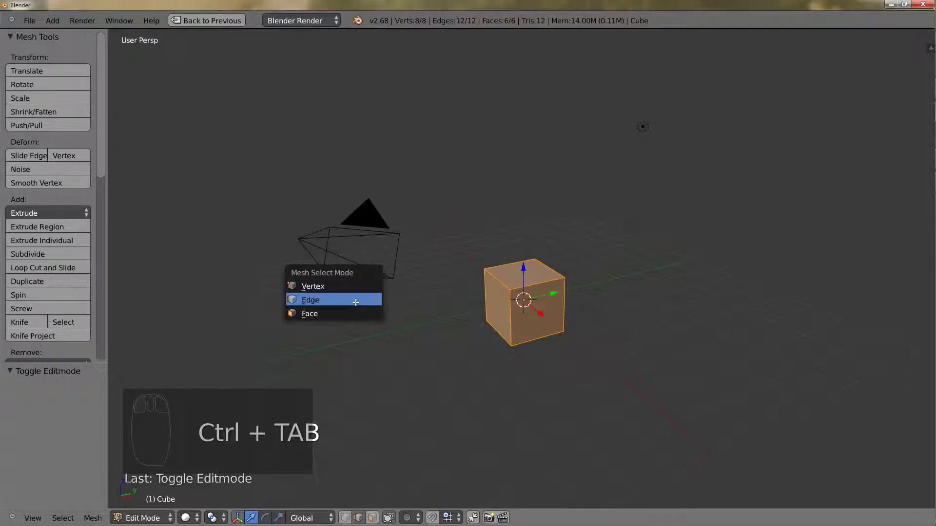
left_click(355, 303)
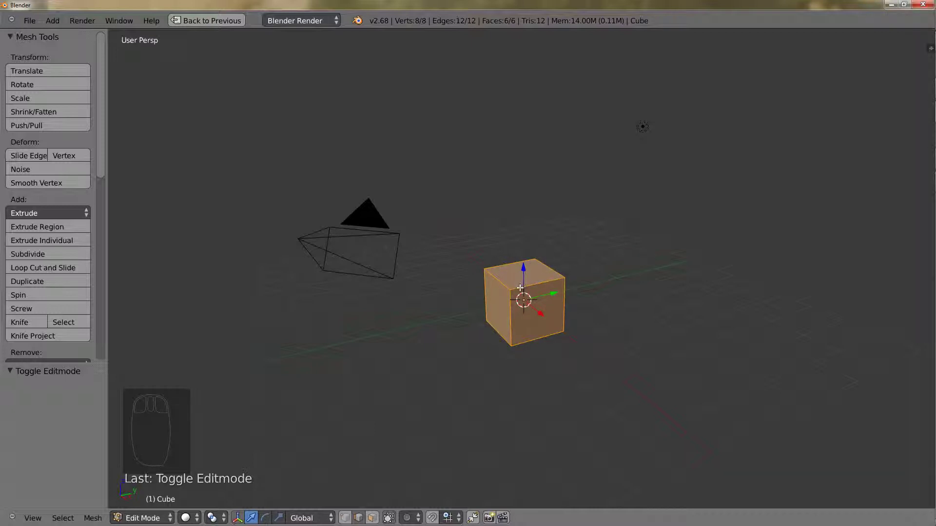
right_click(511, 319)
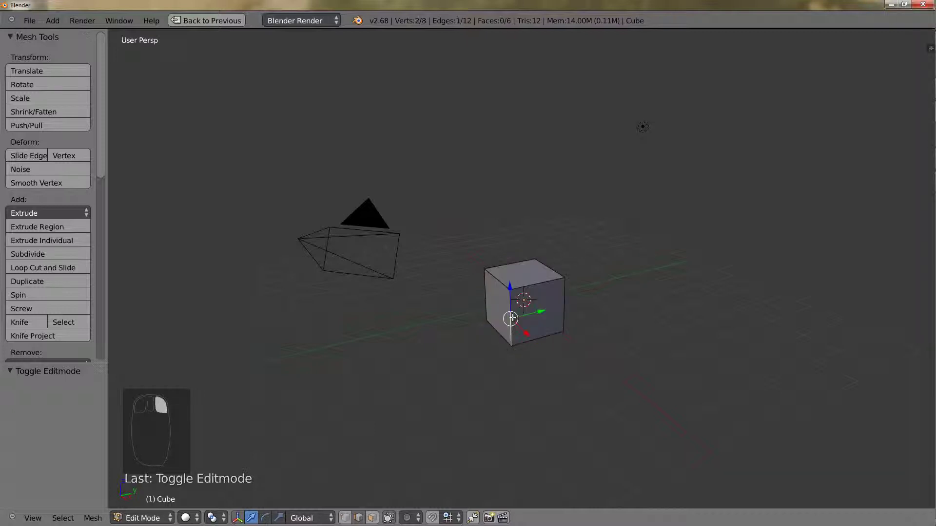
right_click(526, 341)
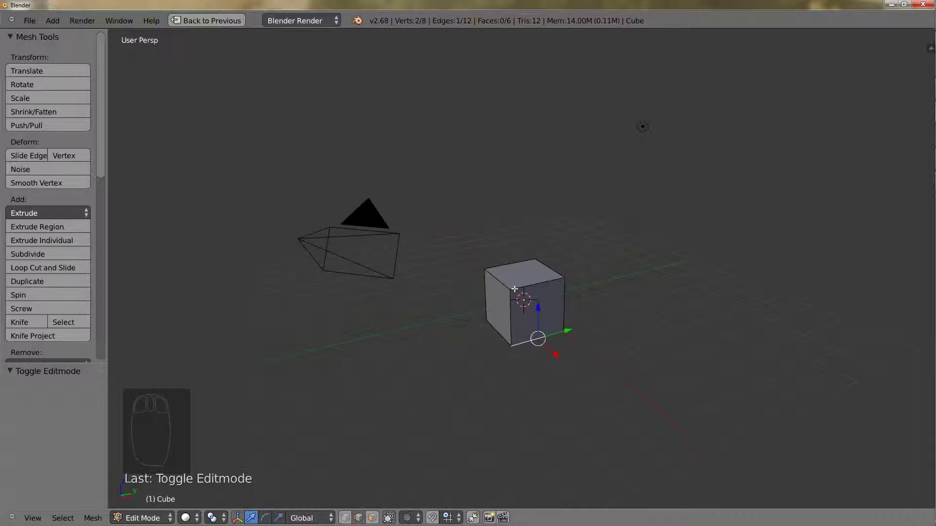
Select a top edge of the cube and move it along Z, and along X by about -0.45 and 0.82.
right_click(524, 274)
left_click_drag(539, 251, 531, 306)
middle_click_drag(531, 306, 474, 331)
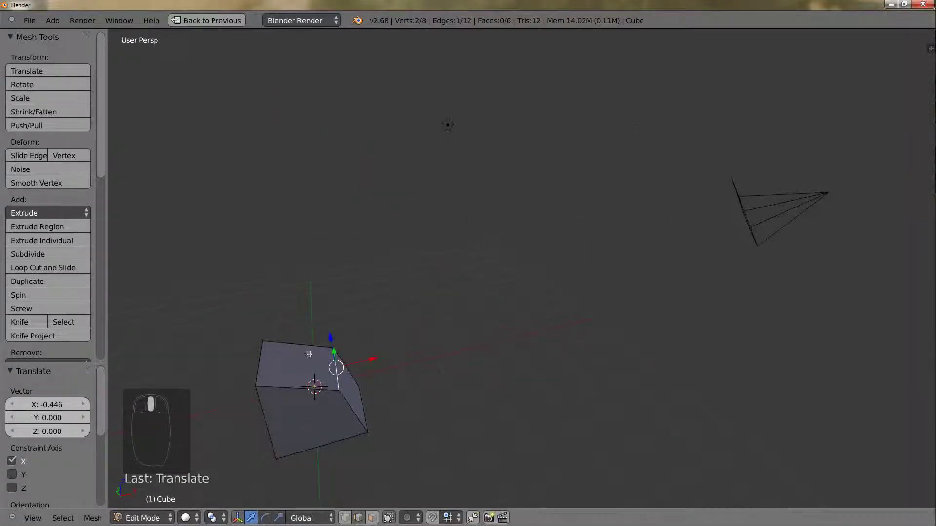
mouse_move(366, 361)
left_mouse_down()
mouse_move(392, 361)
mouse_move(378, 370)
left_mouse_up()
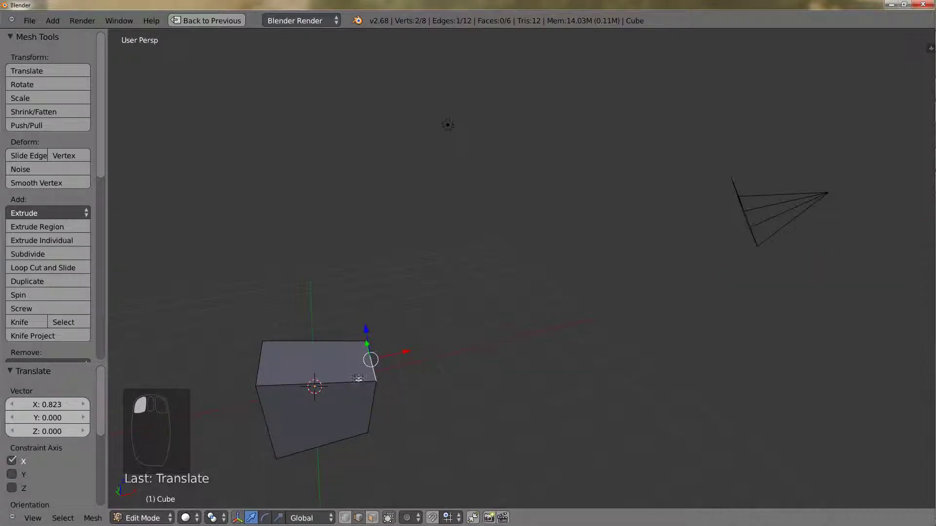
Reshape the cube by pulling the selected edge several times along its axis handles.
middle_click_drag(437, 378, 493, 366)
left_click_drag(573, 308, 575, 270)
middle_click_drag(575, 271, 341, 336)
left_click_drag(324, 317, 412, 349)
middle_click_drag(412, 349, 678, 335)
left_click_drag(741, 322, 753, 292)
middle_click_drag(753, 292, 411, 337)
left_click_drag(412, 337, 415, 350)
Lower top edges one after another along Z, the first by about 0.32 and the last by about 0.61.
right_click(359, 376)
mouse_move(355, 333)
left_mouse_down()
mouse_move(354, 342)
mouse_move(359, 333)
left_mouse_up()
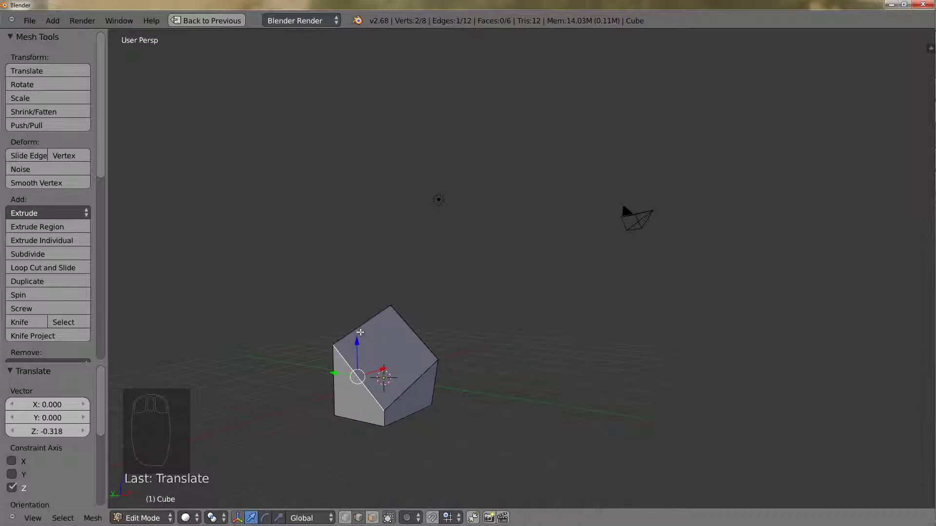
middle_click_drag(377, 329, 327, 335)
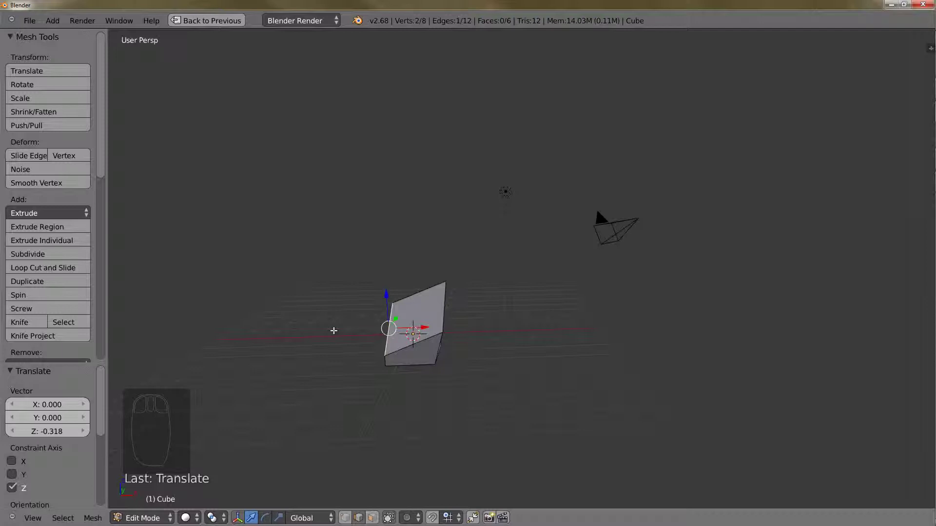
right_click(418, 292)
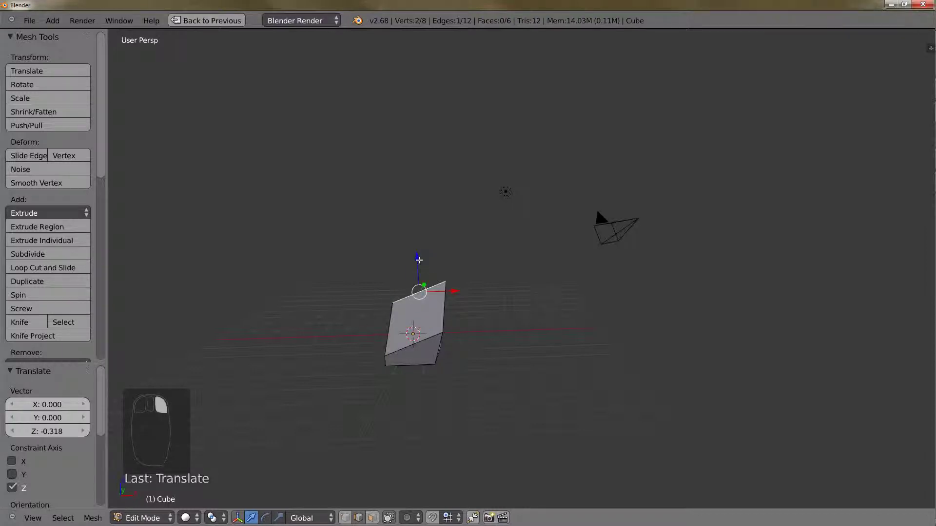
key("g")
key("z")
left_click(424, 282)
middle_click_drag(424, 282, 576, 316)
left_click_drag(539, 359, 536, 382)
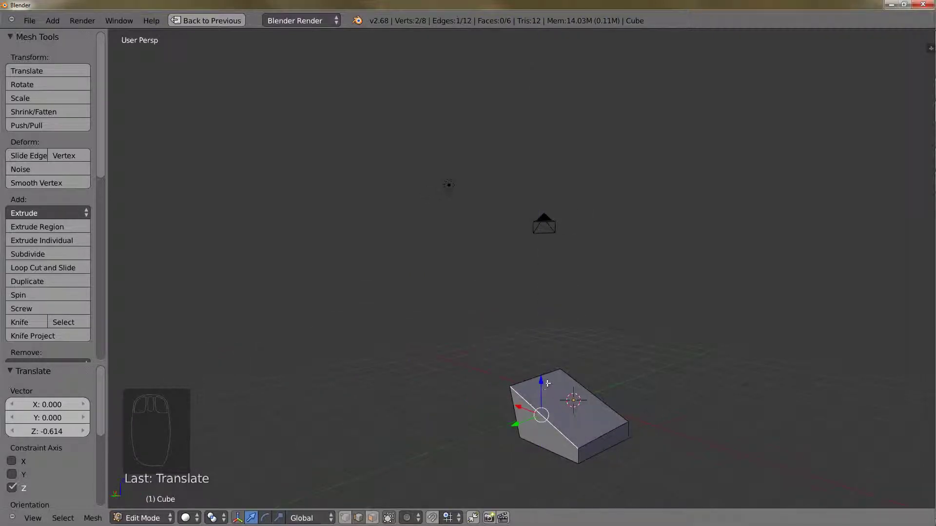
Extend the selection to all four top edges and raise them about 2.05 along Z.
right_click(545, 375, "shift")
right_click(580, 385, "shift")
right_click(601, 436, "shift")
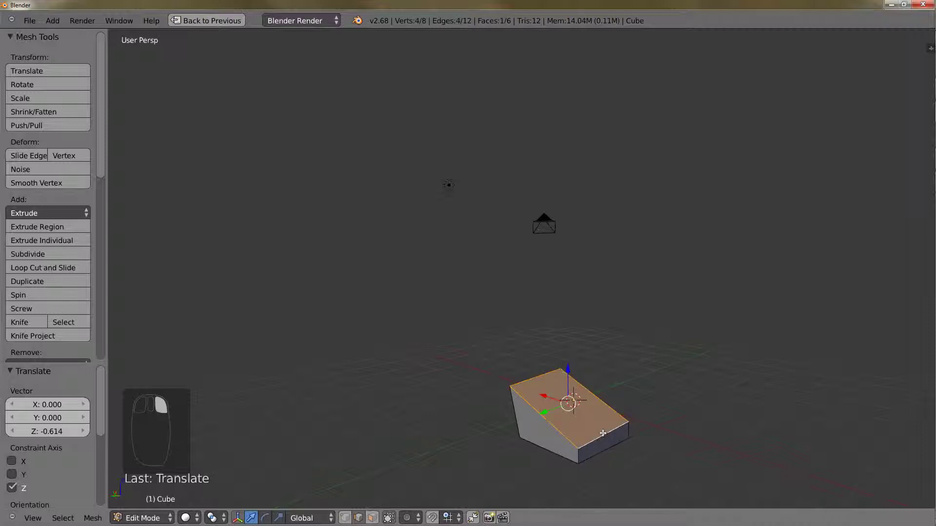
left_click_drag(567, 368, 582, 292)
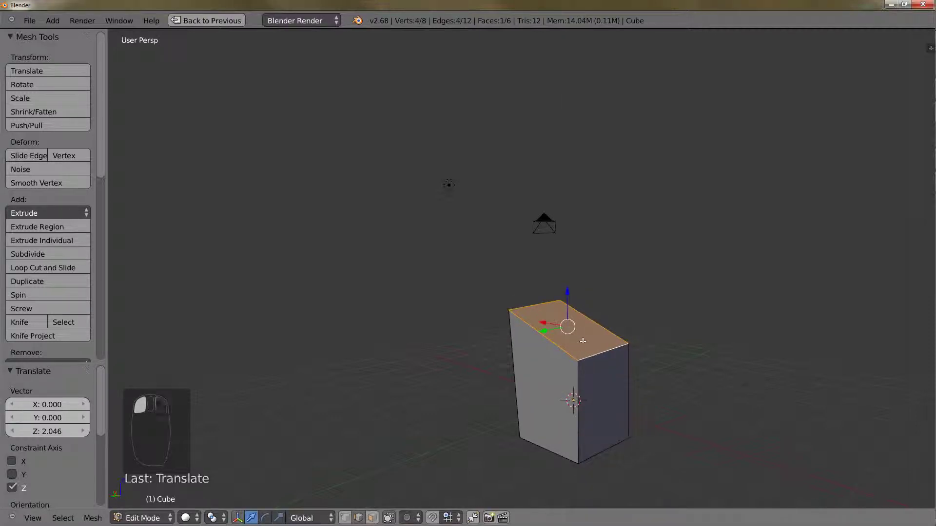
Reselect edges of the top face and lower them along Z.
right_click(589, 352, "shift")
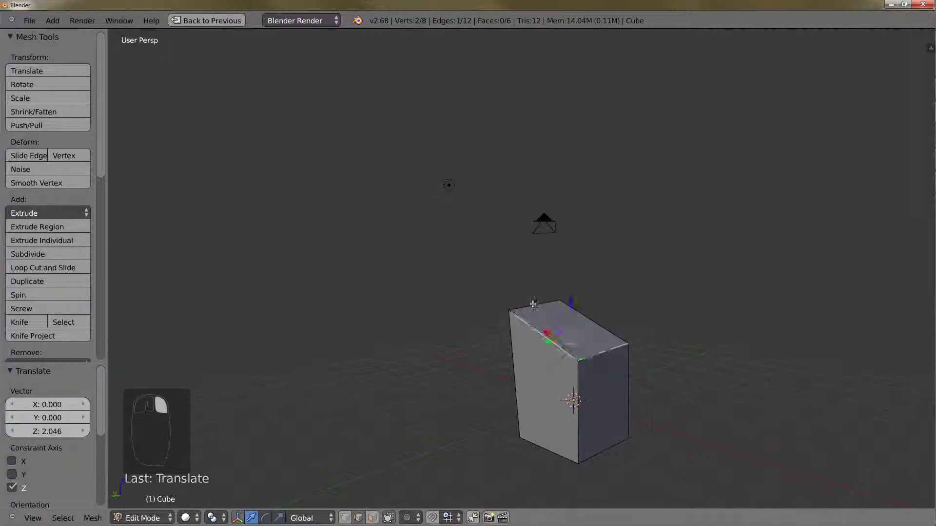
right_click(582, 315, "shift")
left_click_drag(568, 294, 576, 344)
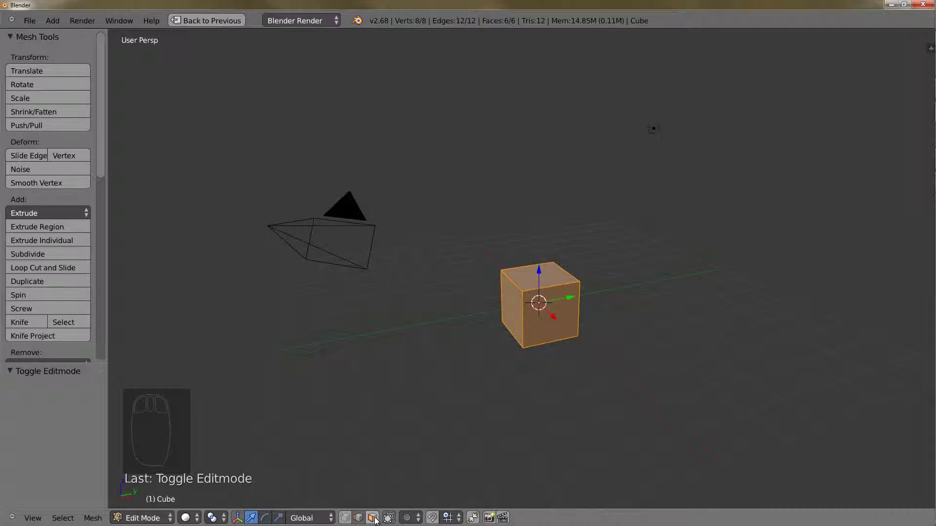
Set the mesh selection mode to Face.
left_click(373, 517)
key("ctrl+Tab")
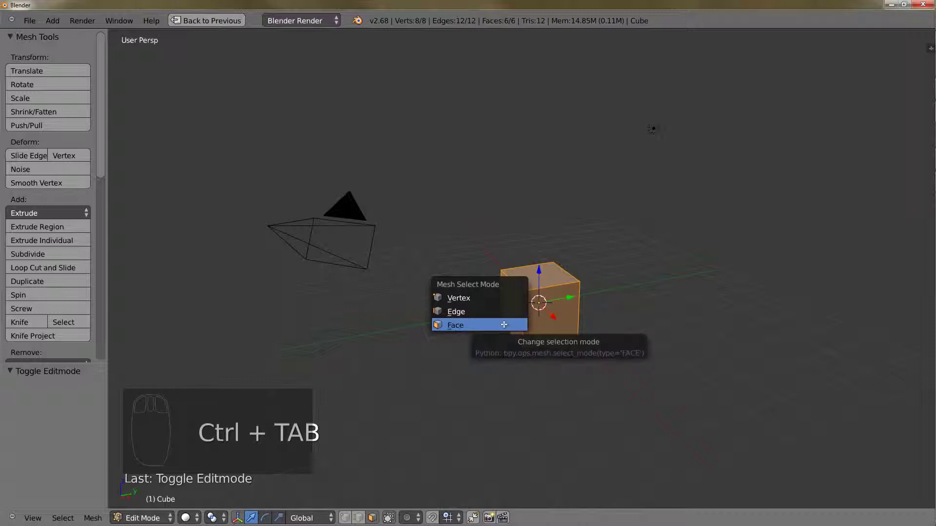
left_click(504, 325)
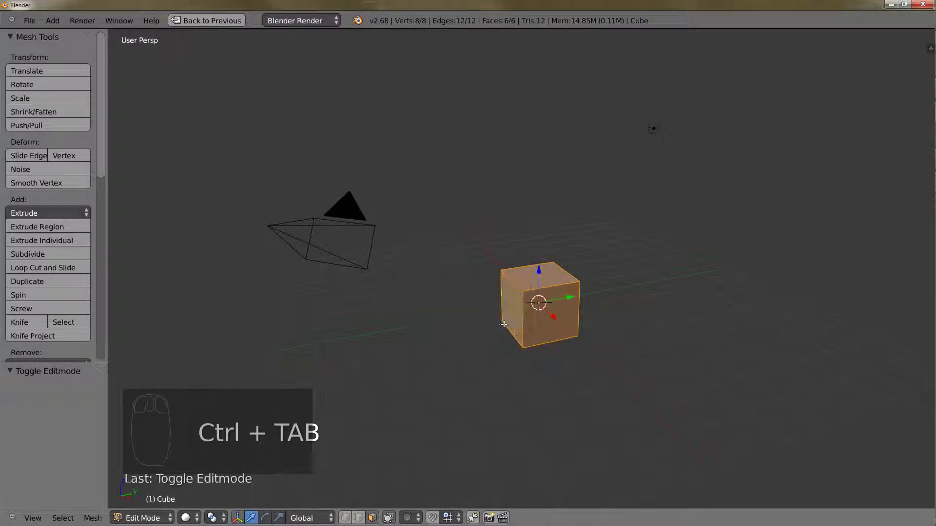
Raise the cube's top face along Z and pull a side face outward along X.
right_click(532, 276)
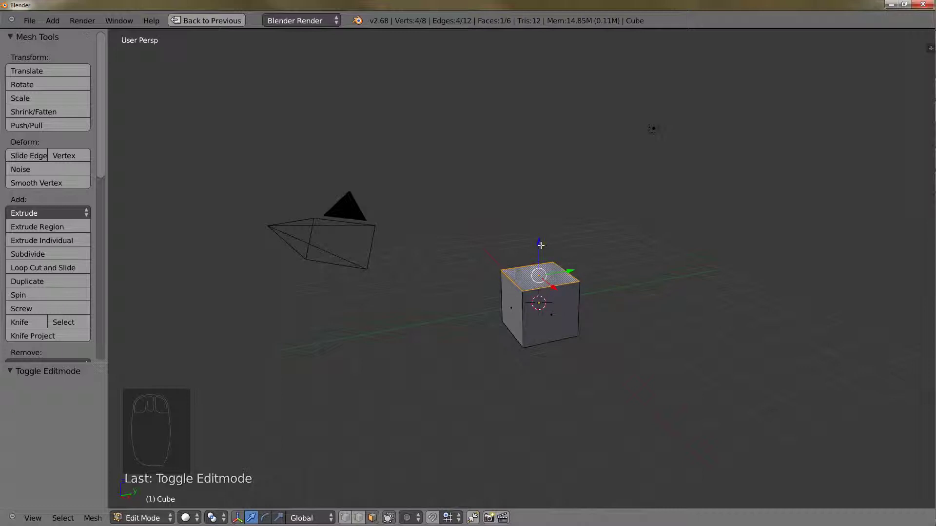
left_click_drag(538, 245, 538, 200)
mouse_move(554, 269)
middle_mouse_down()
mouse_move(566, 285)
mouse_move(547, 271)
middle_mouse_up()
left_click_drag(507, 245, 526, 265)
mouse_move(526, 266)
middle_mouse_down()
mouse_move(487, 259)
mouse_move(541, 268)
middle_mouse_up()
Move the large side face about 1.0 along Y to thin the block.
key("g")
key("y")
left_click(613, 277)
mouse_move(613, 276)
middle_mouse_down()
mouse_move(566, 274)
mouse_move(615, 320)
mouse_move(604, 269)
middle_mouse_up()
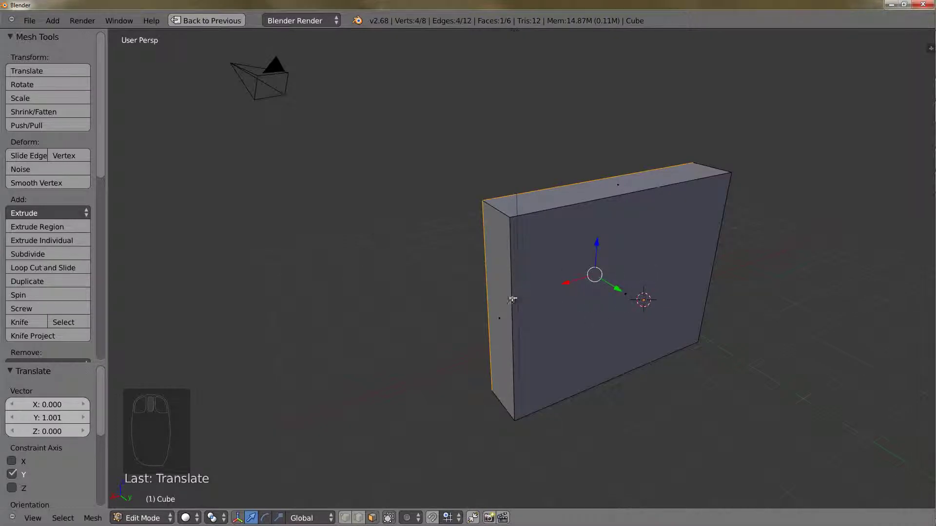
Move the narrow end face along X, and lower the top face along Z.
right_click(512, 300)
key("g")
key("x")
left_click(651, 175)
right_click(651, 175)
key("g")
key("z")
left_click(598, 308)
Select the block's narrow end face and move it about 1.56 along X.
right_click(583, 317)
key("g")
key("x")
left_click(515, 356)
middle_click_drag(514, 357, 650, 397)
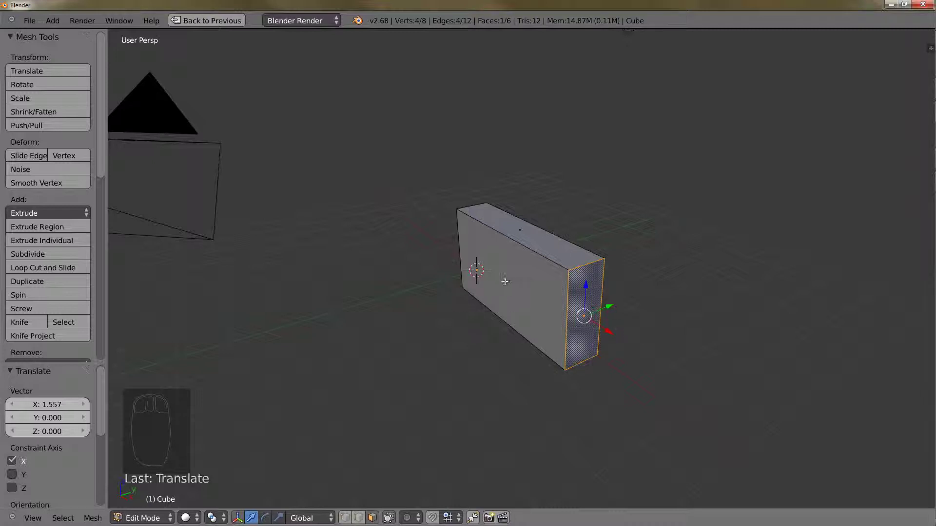
Select the block's broad side face and move it about -0.58 along Y.
right_click(504, 282)
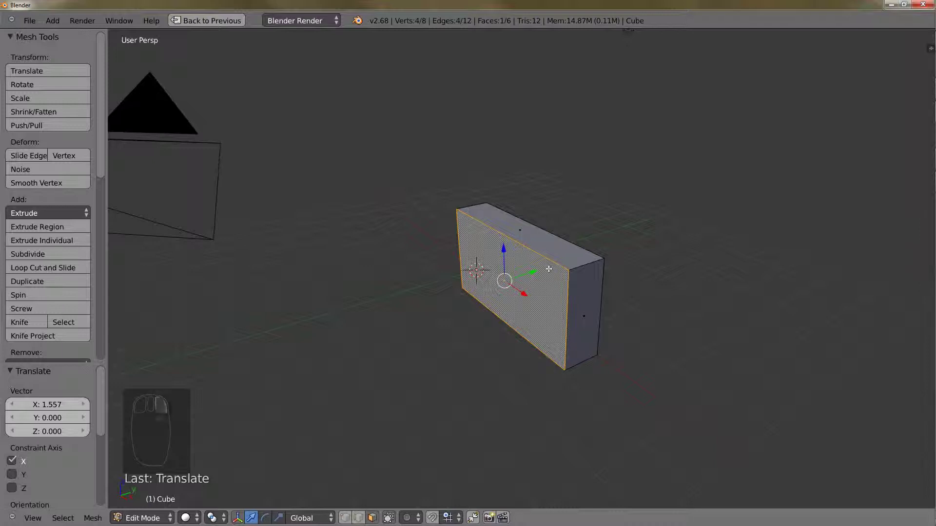
left_click_drag(536, 271, 509, 276)
middle_click_drag(509, 276, 491, 273)
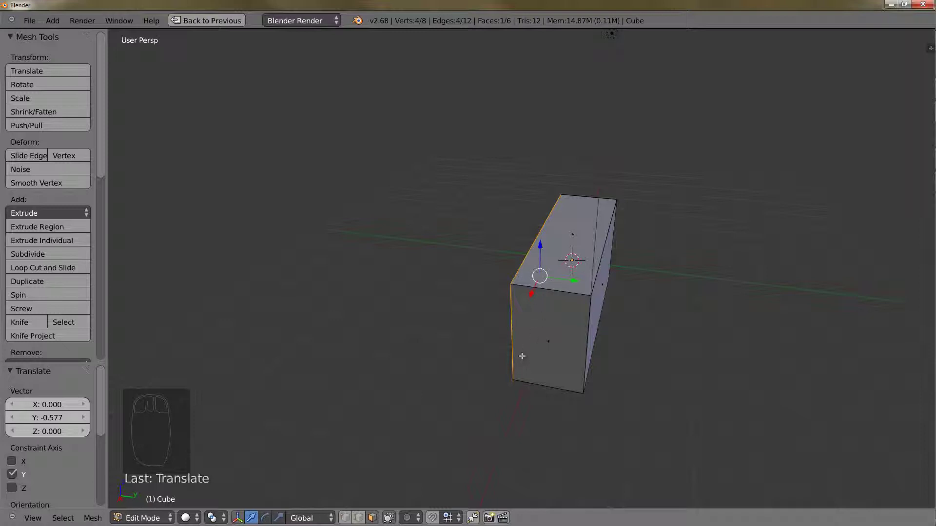
Enable vertex, edge and face selection together, and select a corner vertex and the top face in turn.
mouse_move(542, 341)
middle_mouse_down()
mouse_move(510, 332)
mouse_move(533, 329)
middle_mouse_up()
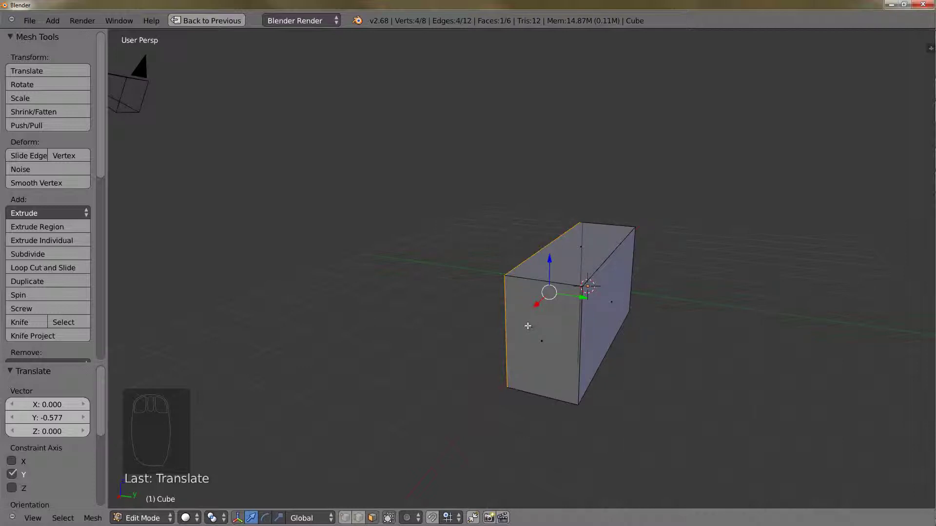
left_click(358, 519)
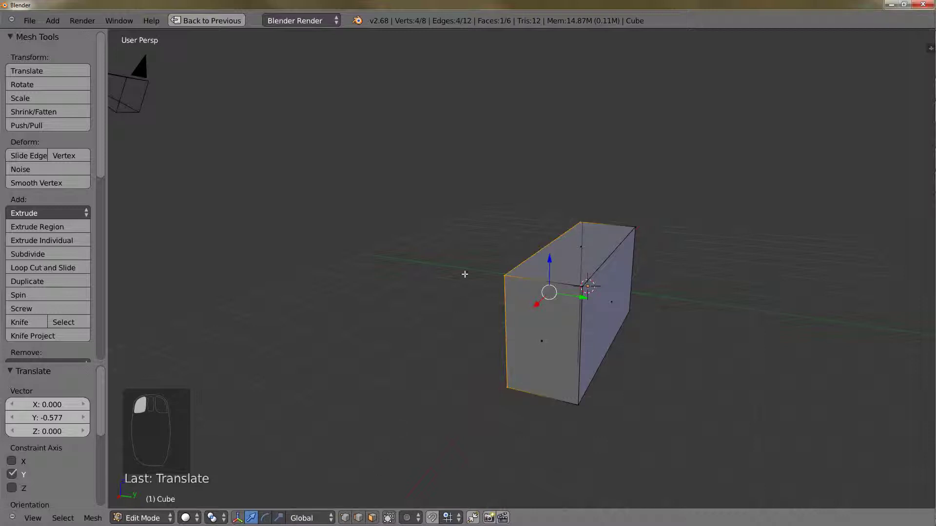
middle_click_drag(473, 264, 660, 341)
right_click(545, 308)
right_click(442, 249)
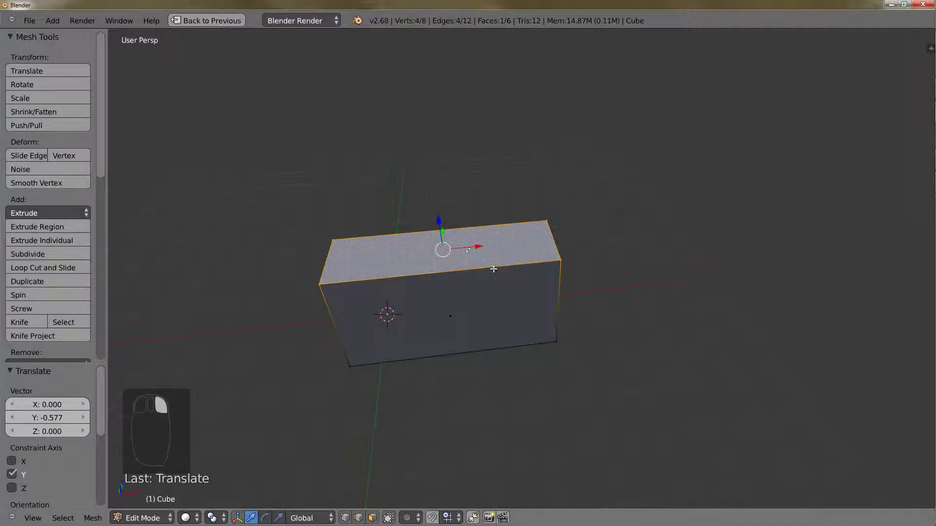
middle_click_drag(444, 251, 480, 271)
right_click(556, 275)
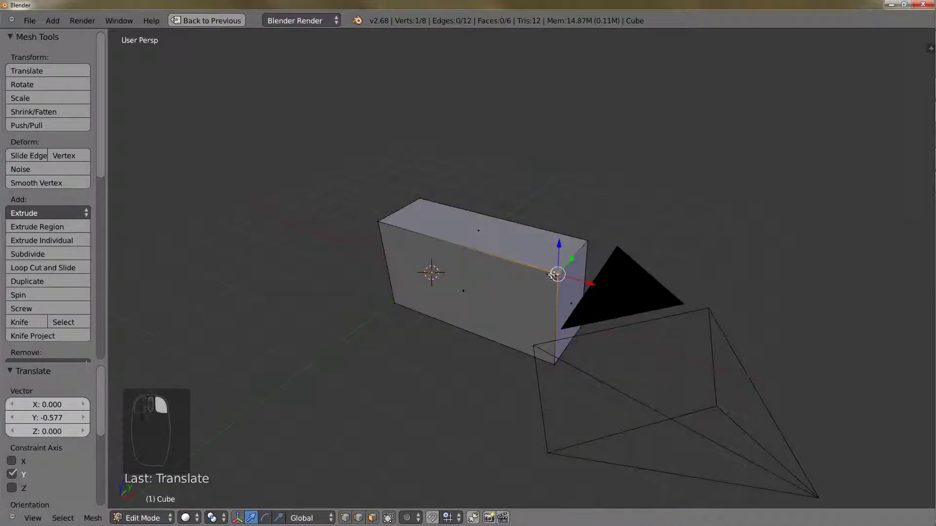
right_click(460, 234)
middle_click_drag(540, 307, 468, 292)
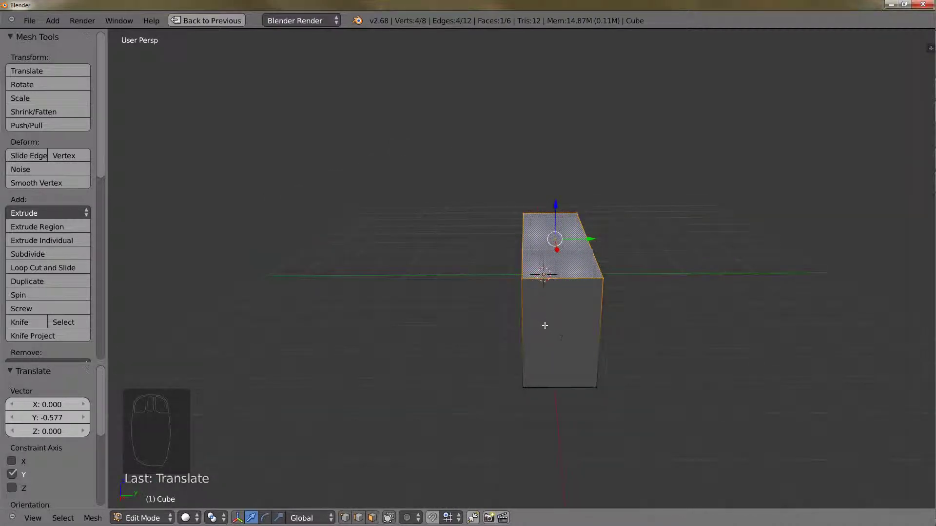
Remove one corner vertex from the top face selection, and reselect an edge and a corner vertex individually.
right_click(566, 337)
key("ctrl+z")
right_click(523, 276, "shift")
middle_click_drag(479, 296, 403, 288)
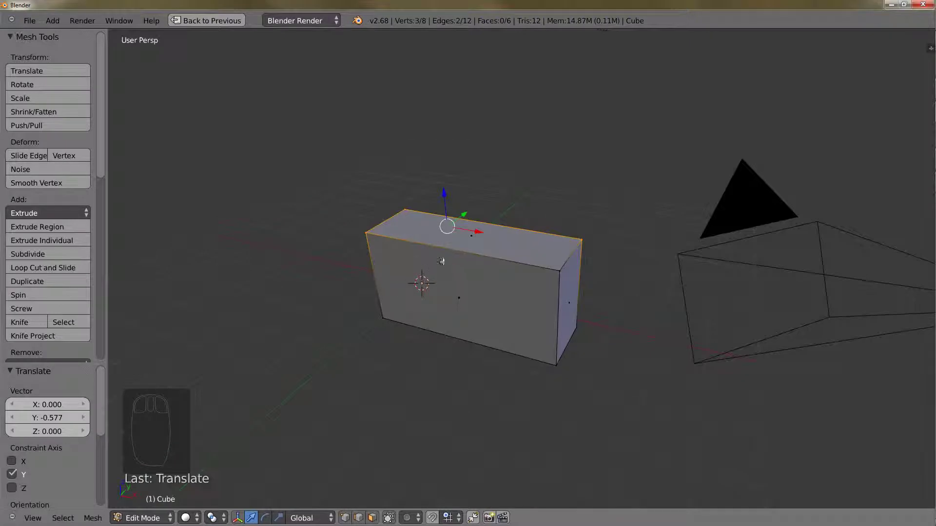
right_click(500, 256)
right_click(559, 269)
middle_click_drag(558, 269, 506, 300)
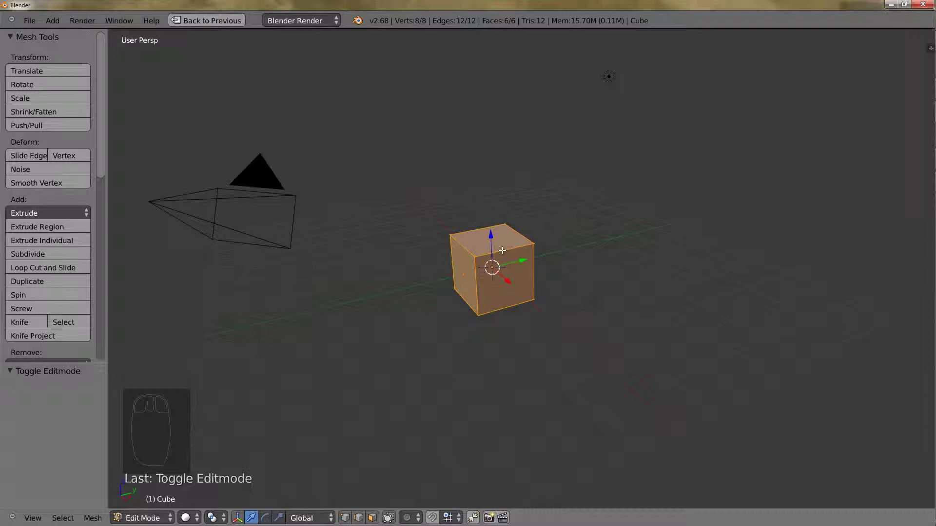
Clear the selection on the cube, select one of its side faces and try to move it.
scroll(504, 250, "up", 2)
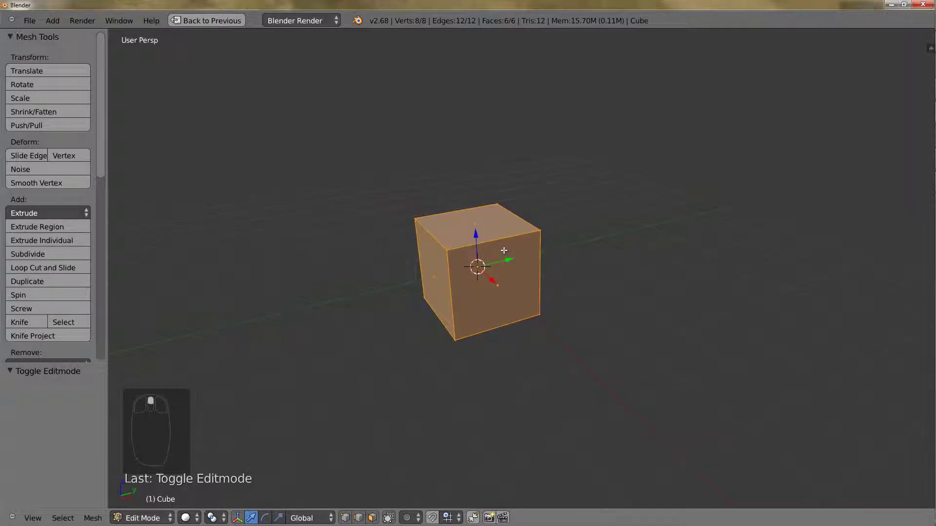
scroll(504, 258, "up", 3)
mouse_move(507, 275)
middle_mouse_down()
mouse_move(530, 284)
mouse_move(510, 284)
middle_mouse_up()
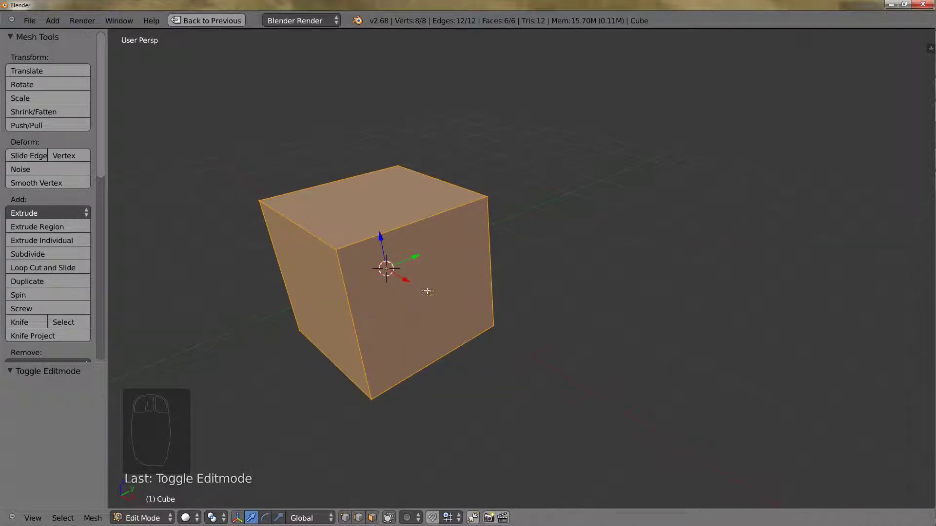
key("a")
right_click(489, 282)
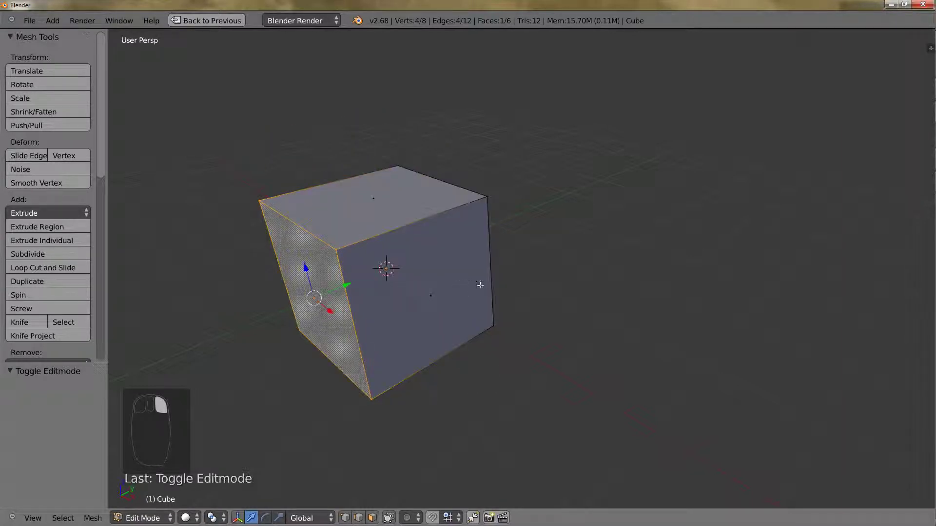
middle_click_drag(518, 265, 463, 276)
key("g")
right_click(424, 269)
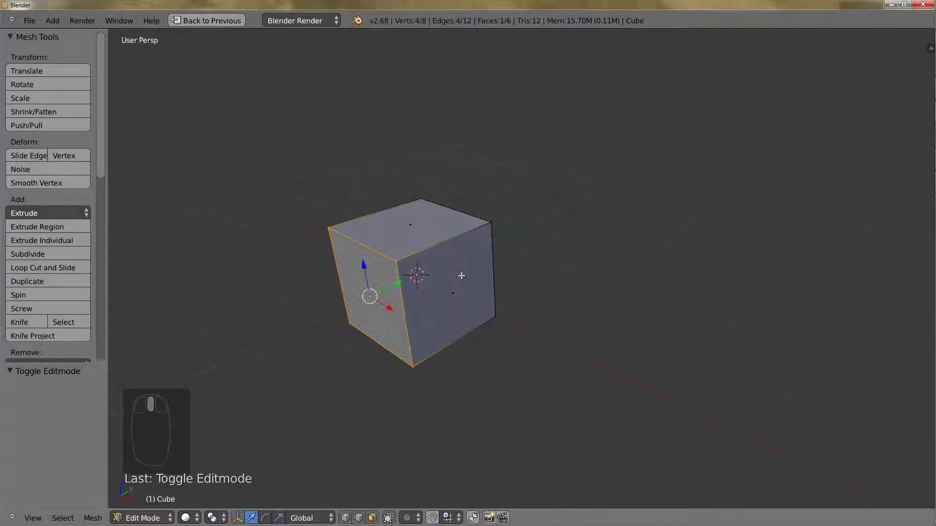
middle_click_drag(462, 274, 464, 283)
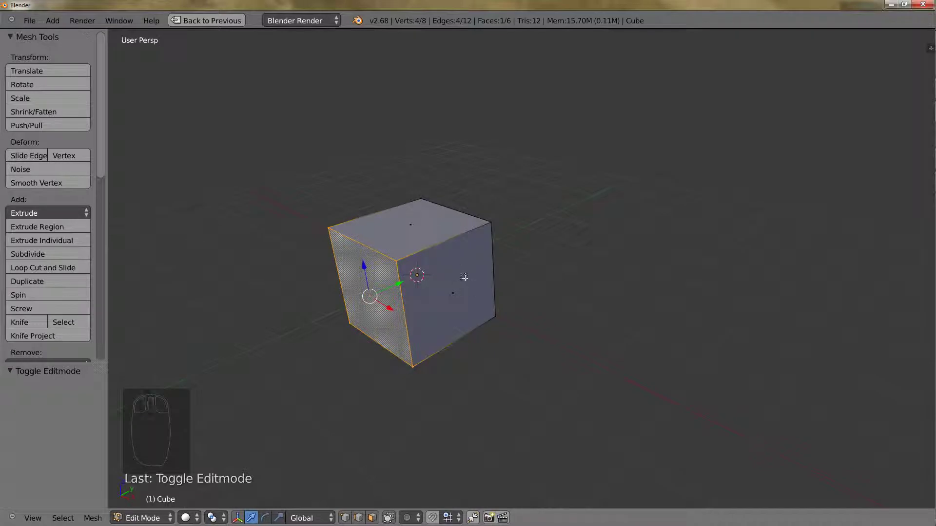
Toggle limiting the selection to visible geometry, and alternate between selecting a rear face and the whole cube.
left_click(389, 518)
middle_click_drag(439, 295, 441, 311)
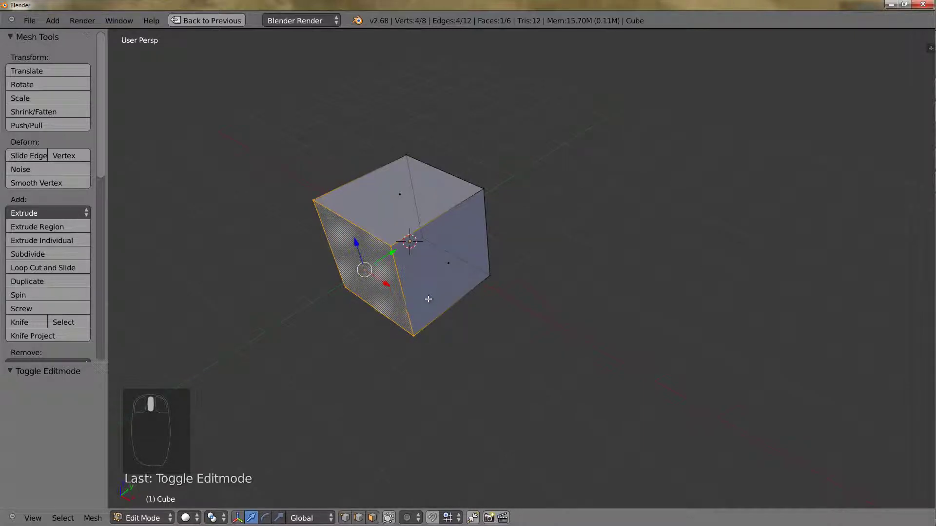
key("a")
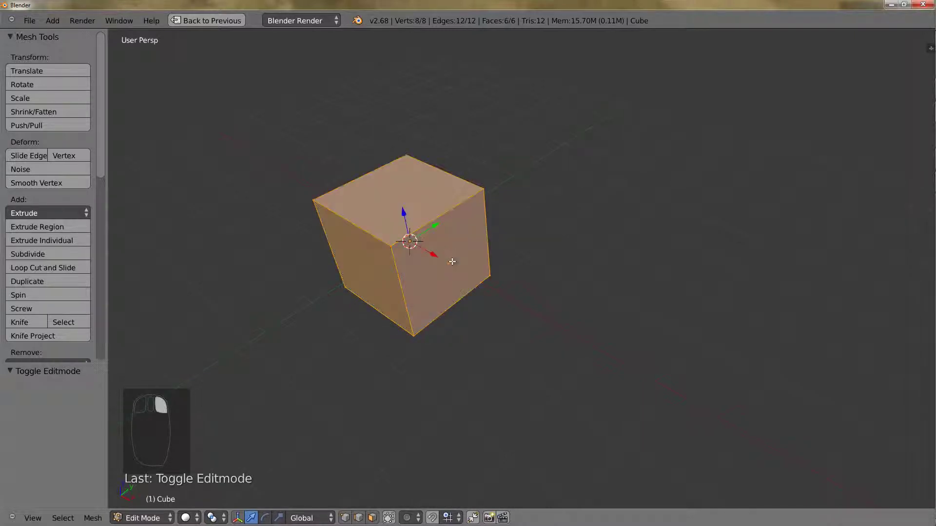
key("a")
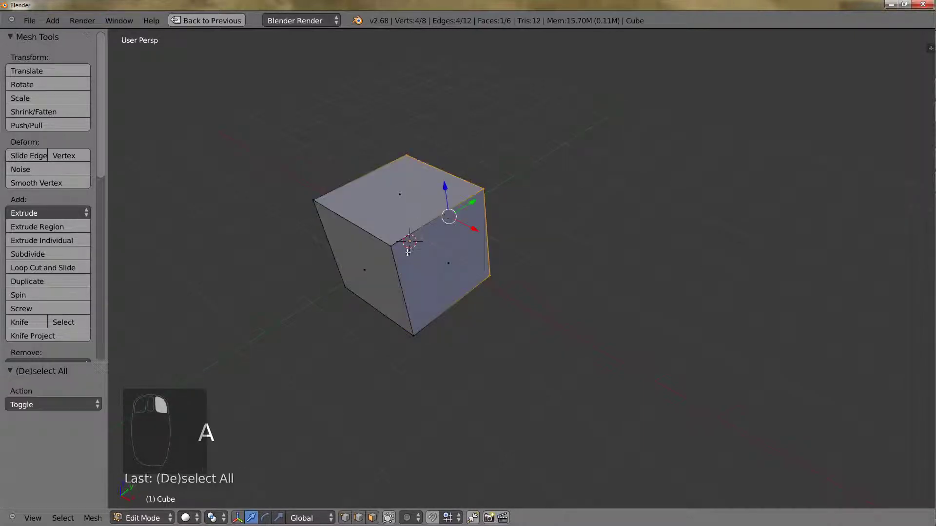
key("a")
middle_click_drag(395, 274, 426, 247)
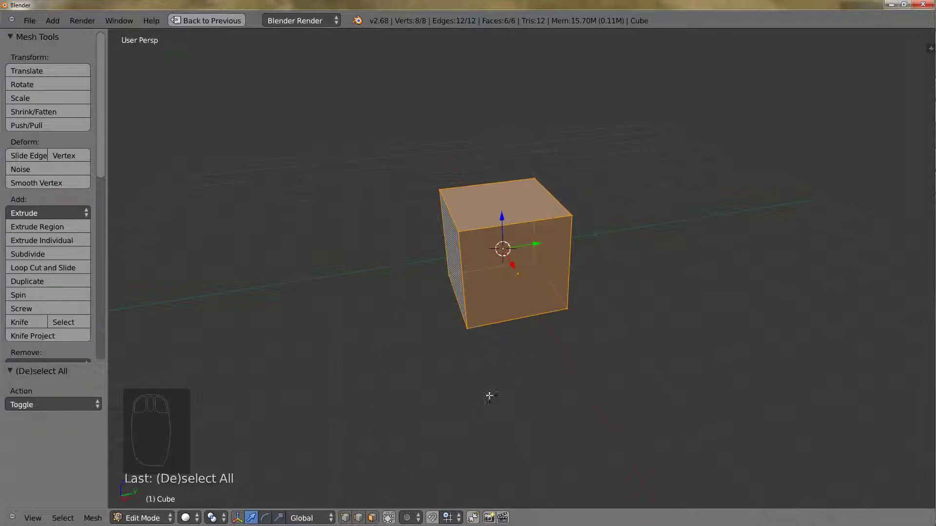
Turn off limiting selection to visible geometry, select the two opposite side faces, and turn the limit back on.
left_click(385, 518)
right_click(454, 257)
middle_click_drag(547, 246, 521, 326)
left_click(392, 518)
middle_click_drag(557, 296, 560, 247)
Scale the two opposite side faces apart along Y by a factor of about 3.01.
key("s")
key("x")
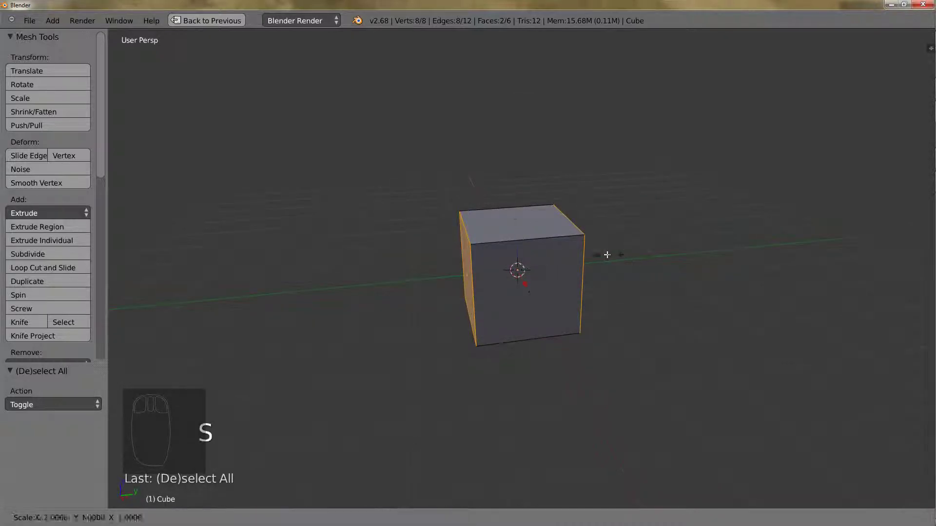
key("y")
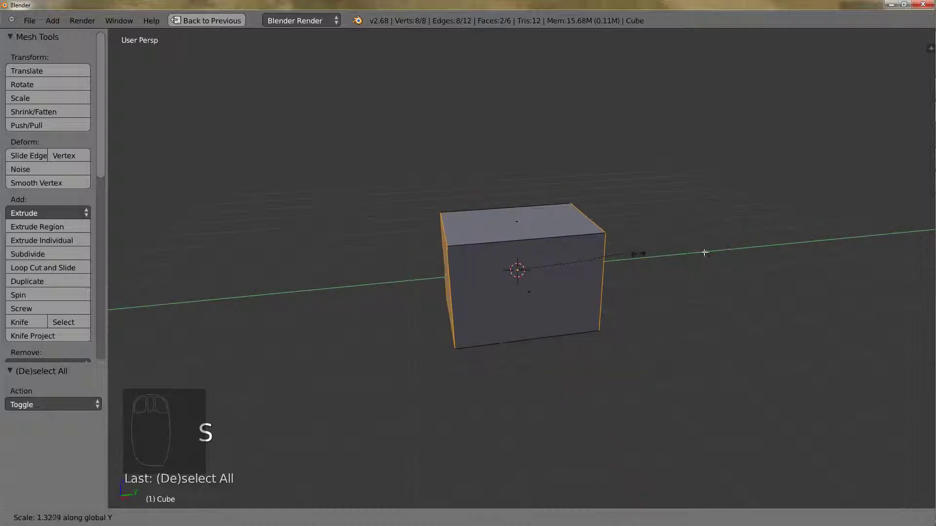
left_click(780, 244)
middle_click_drag(570, 277, 470, 232)
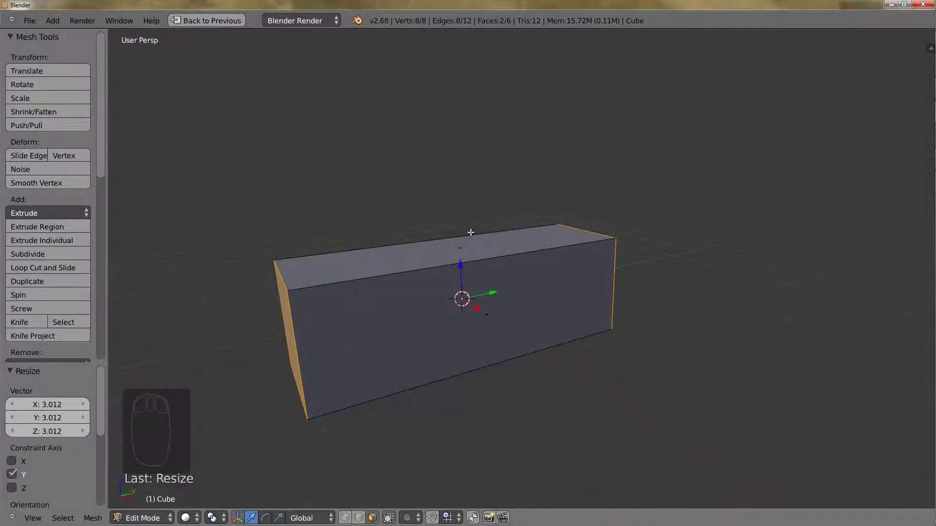